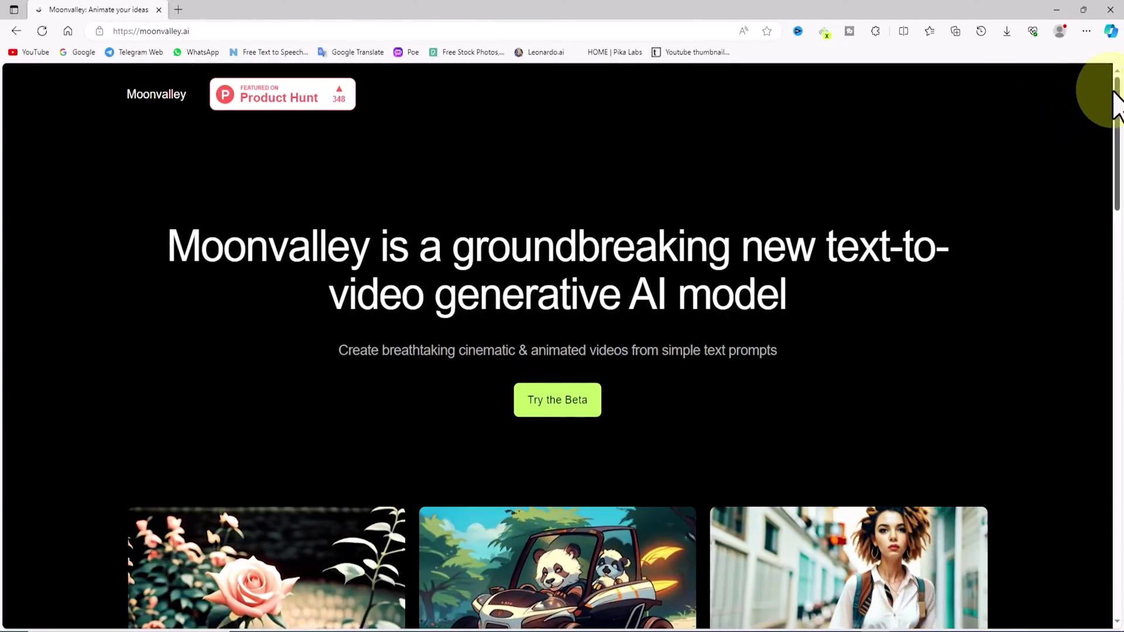
- Browse the Moonvalley gallery, return to the top, and follow Try the Beta to the Discord invite
drag(1117, 100, 1117, 190)
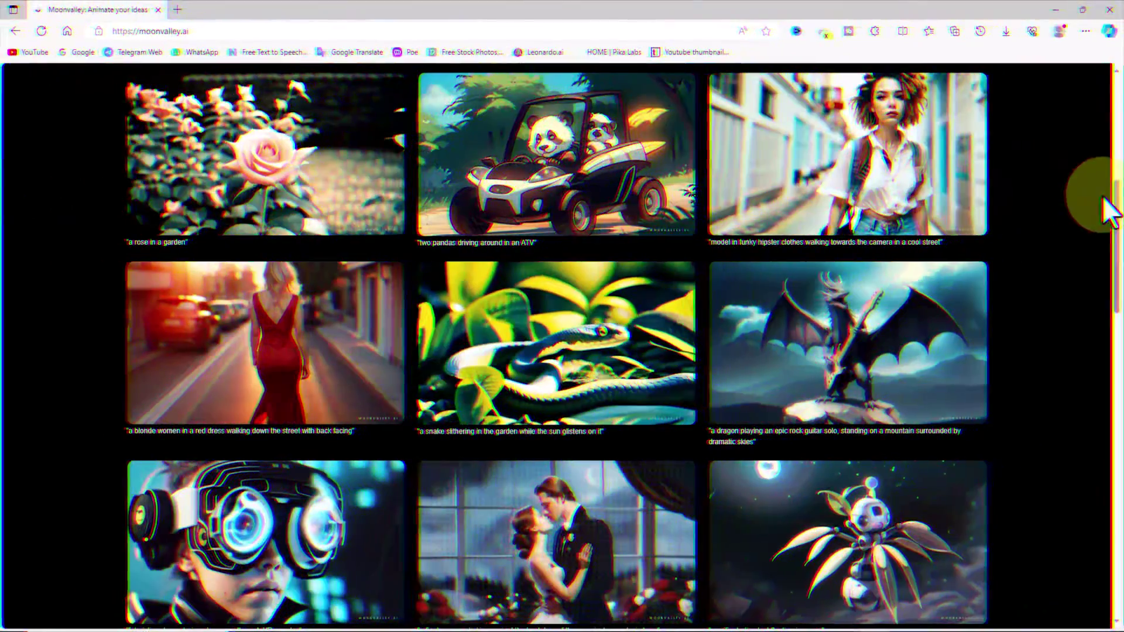
drag(1117, 196, 1114, 268)
drag(1119, 341, 1119, 345)
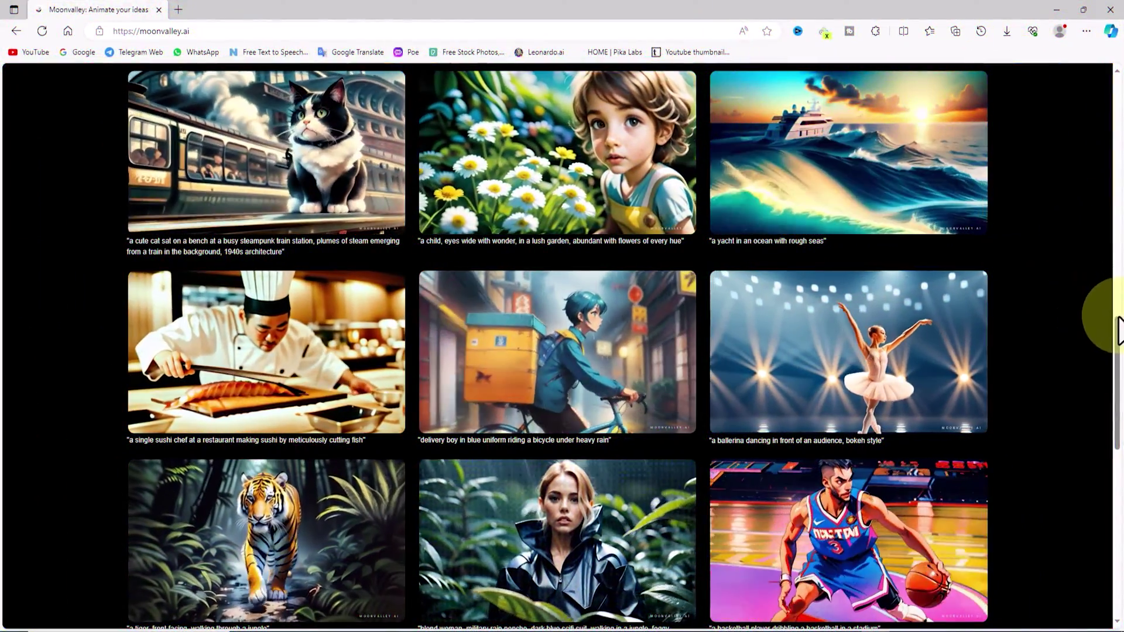
drag(1120, 331, 1120, 426)
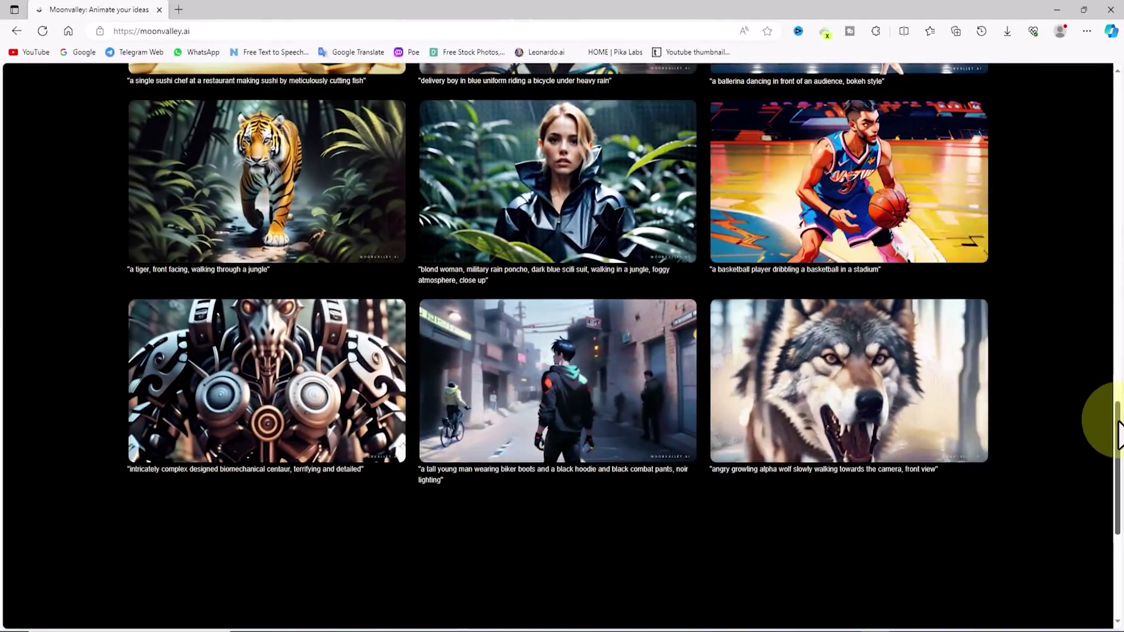
drag(1117, 423, 1107, 76)
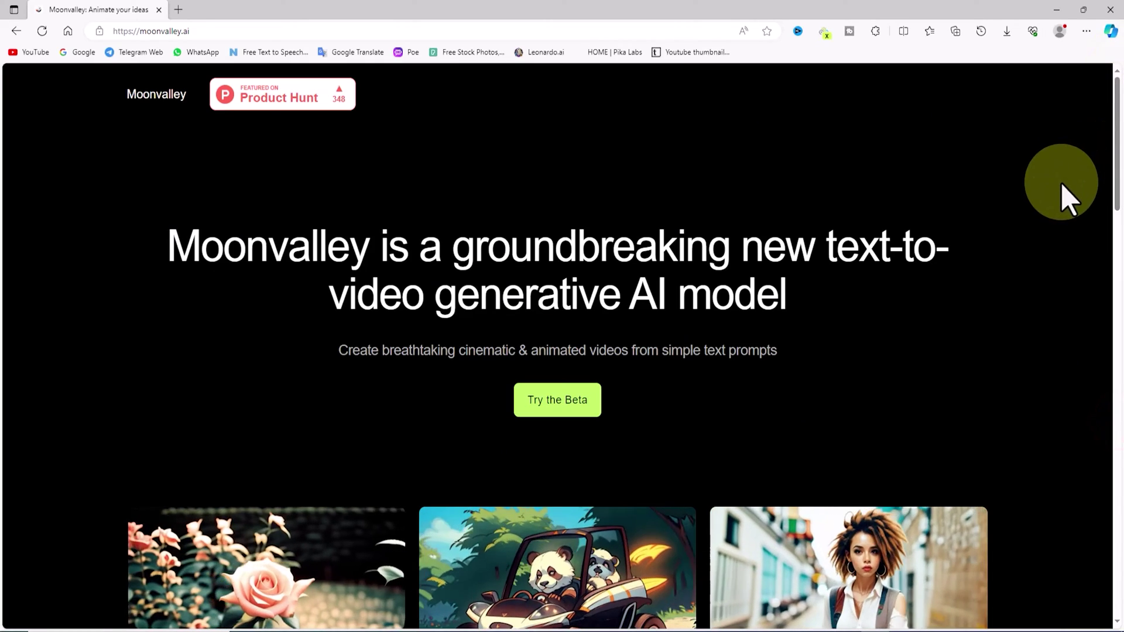
click(577, 399)
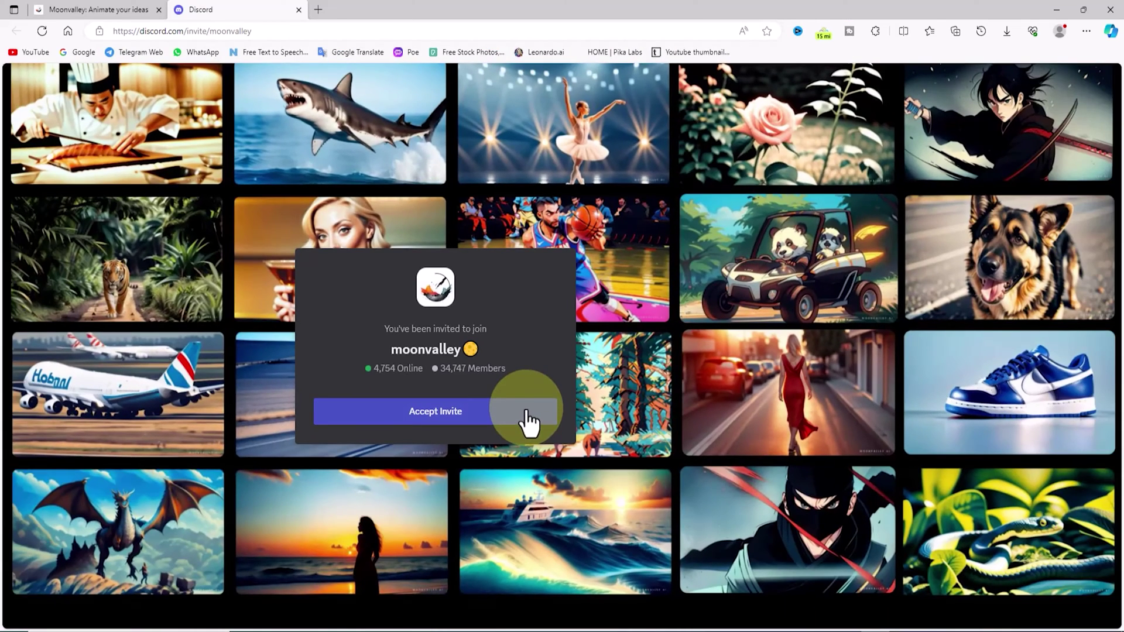
- Accept the moonvalley invite and browse the bot-generated videos in new-moon-5
click(544, 417)
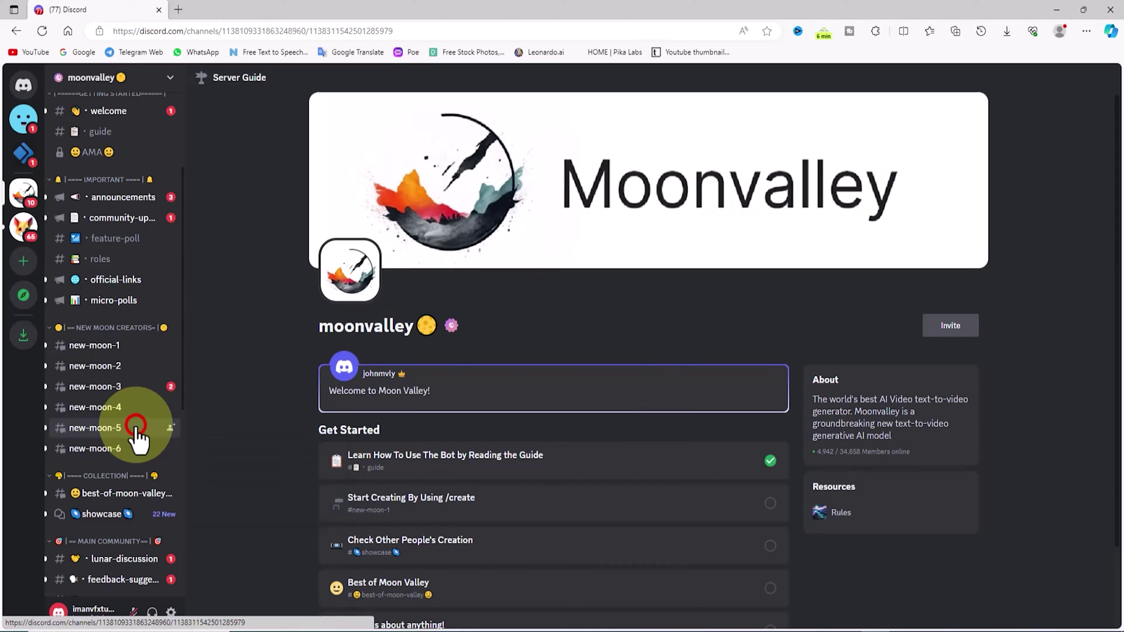
click(136, 426)
scroll(1115, 246, down, 5)
drag(1118, 258, 1120, 586)
scroll(552, 371, up, 4)
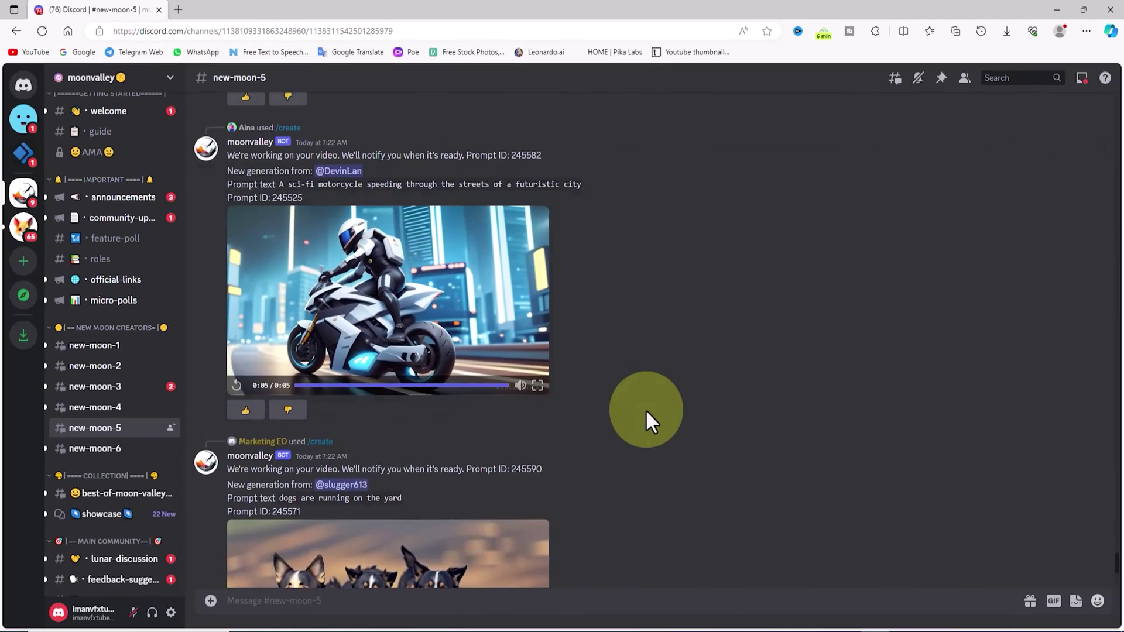
- Start a /create command prompting a cyberpunk android soldier in a bokeh-lit Canadian city
scroll(650, 420, down, 4)
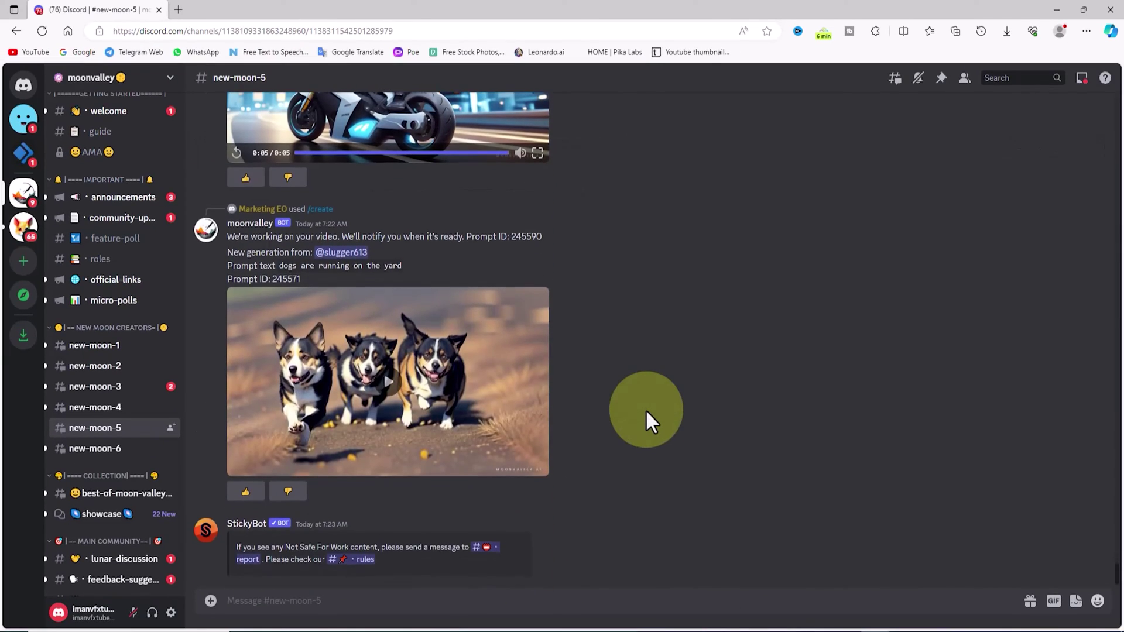
scroll(647, 413, down, 1)
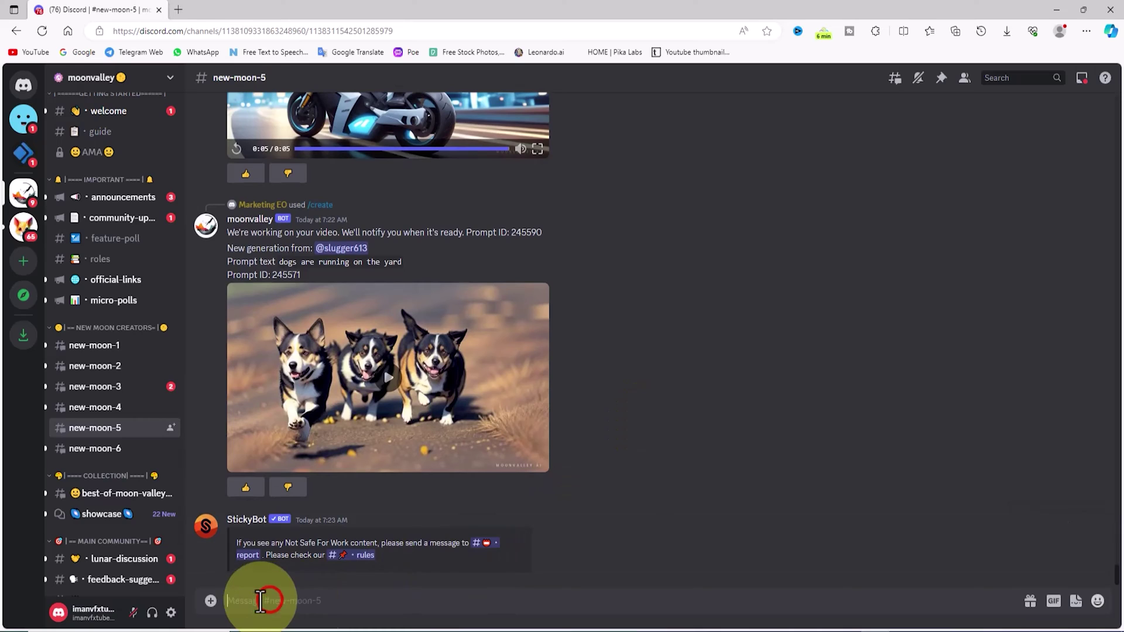
text(/)
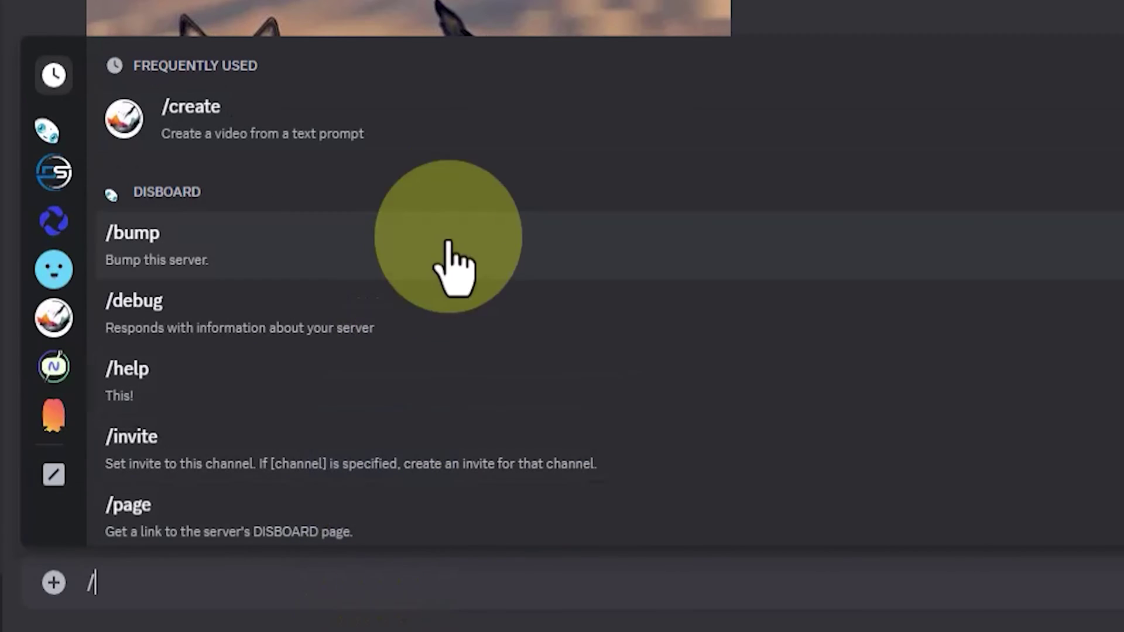
click(644, 138)
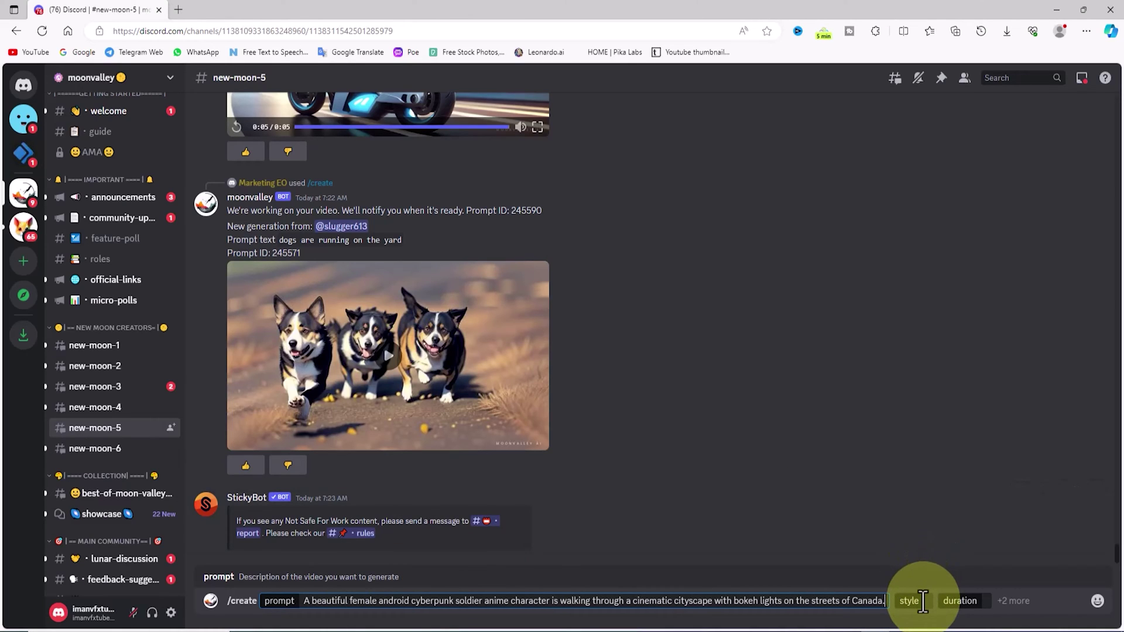
- Send the android soldier prompt with 3D Animation style and Medium duration
click(922, 601)
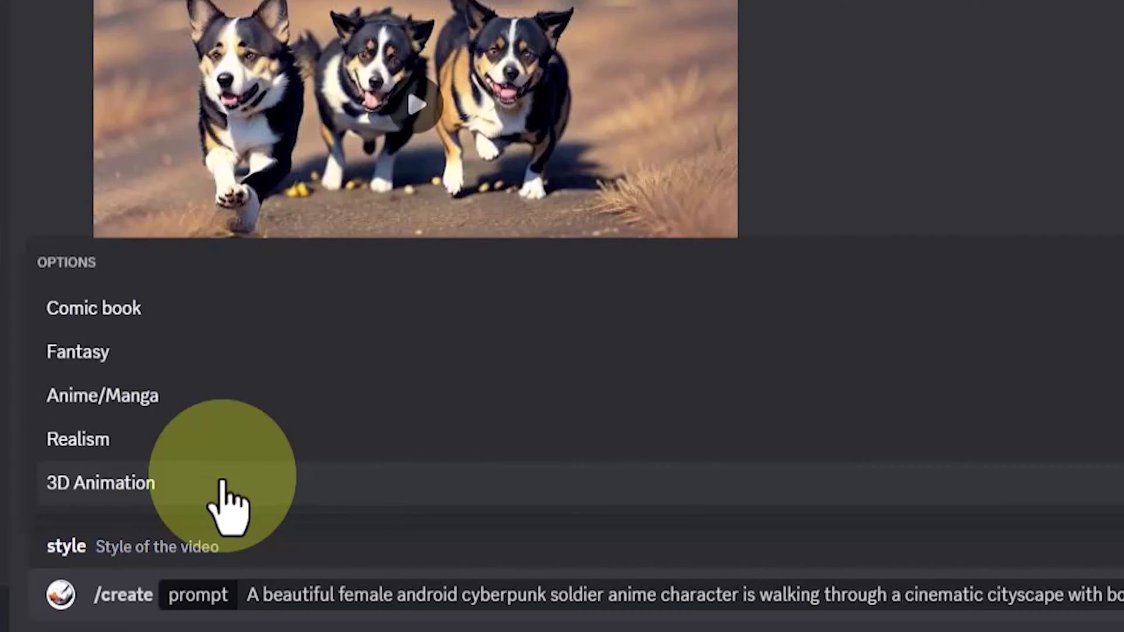
click(222, 478)
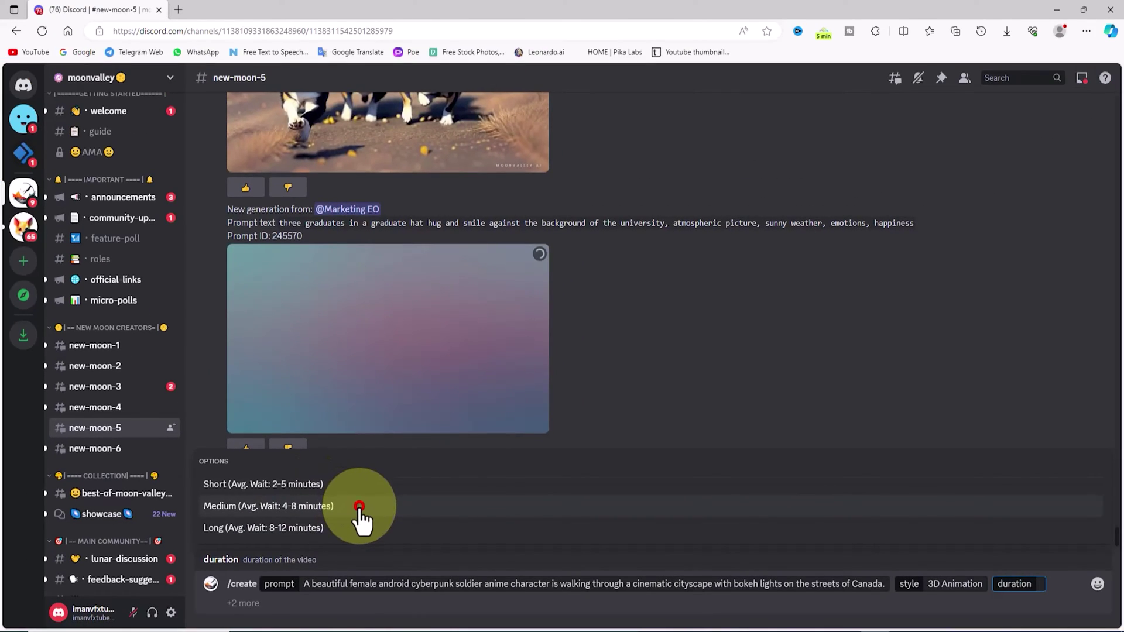
click(358, 507)
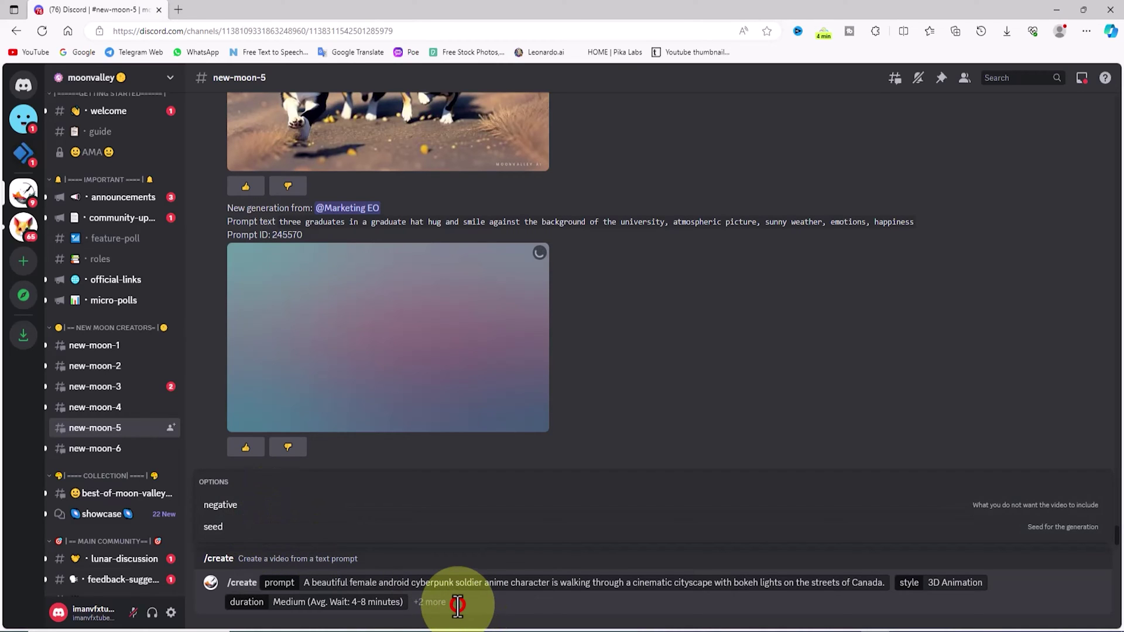
key(Return)
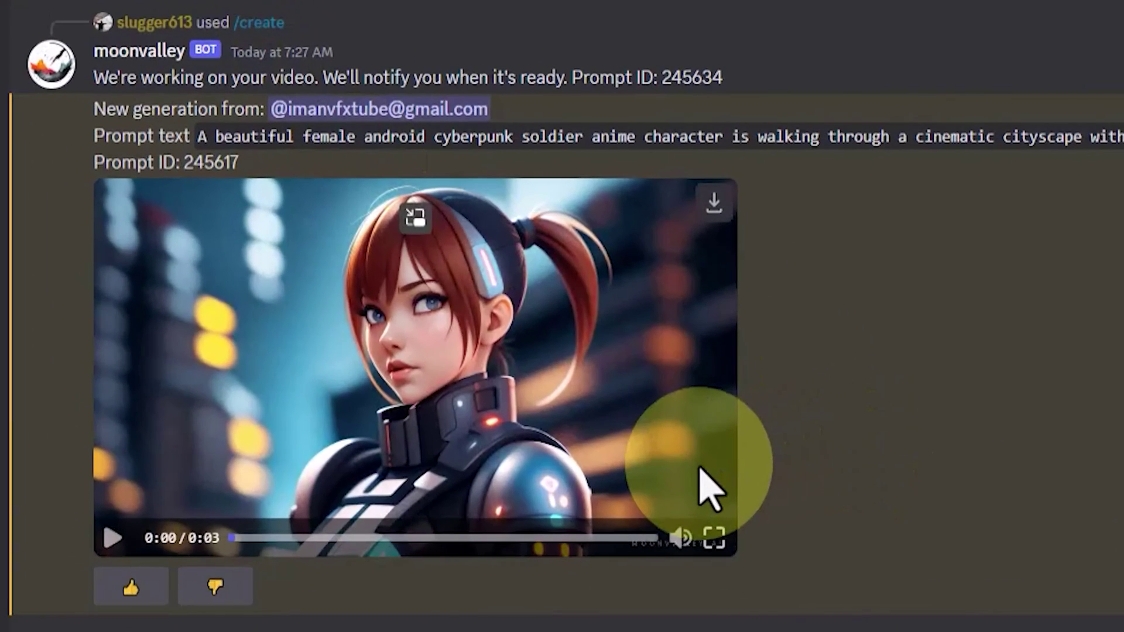
- Watch the android soldier video full screen, replay it, and download sNmmzyu_output.mp4
click(530, 371)
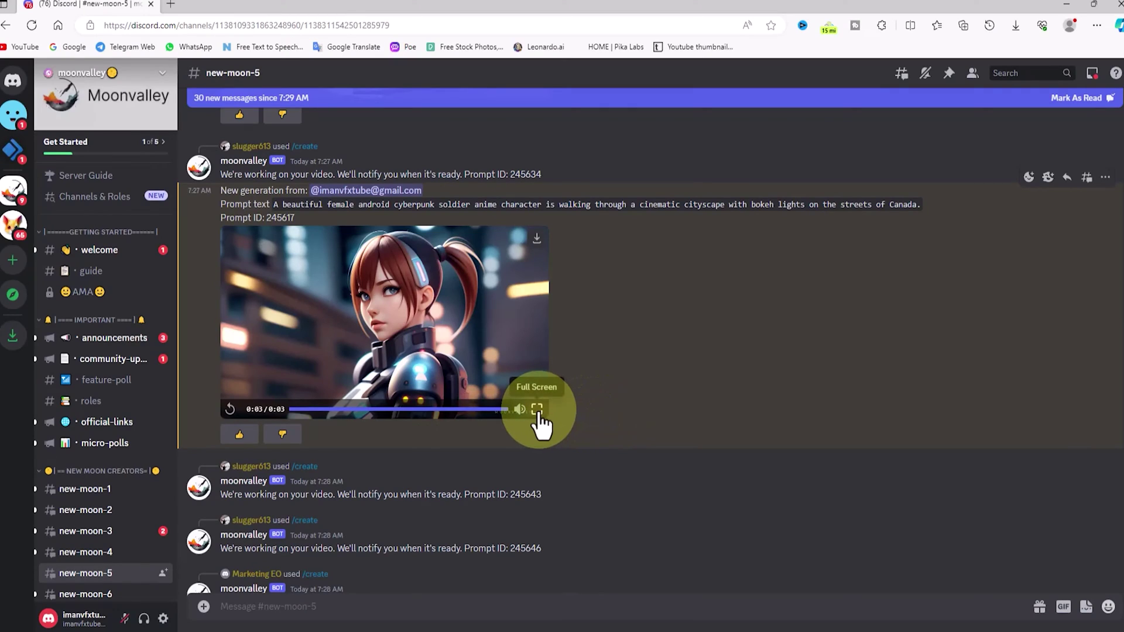
click(537, 409)
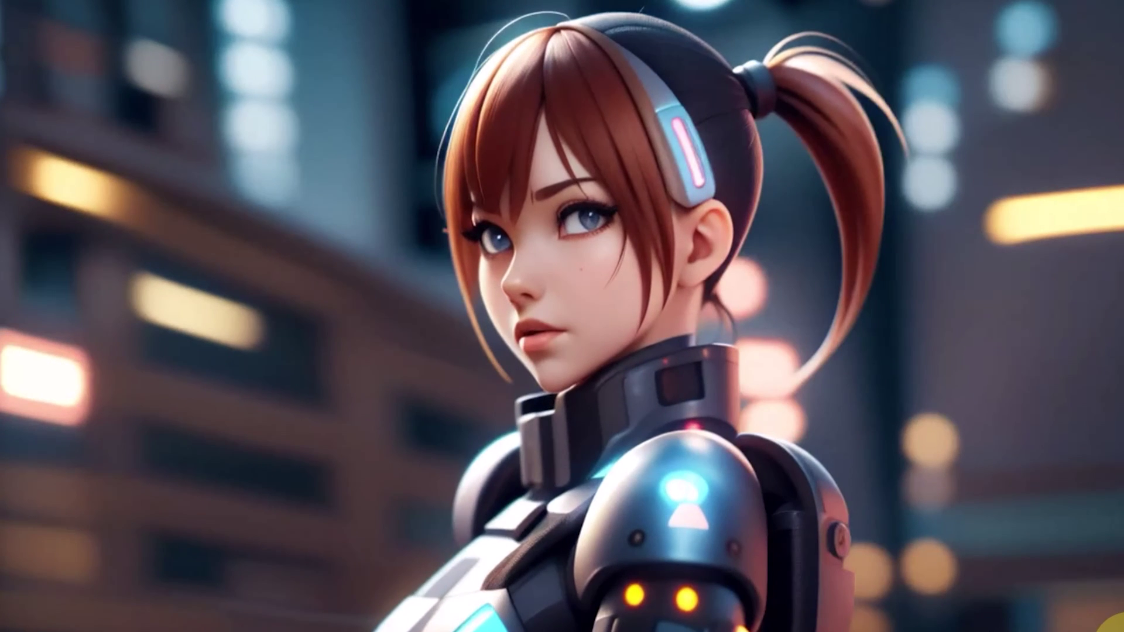
key(Escape)
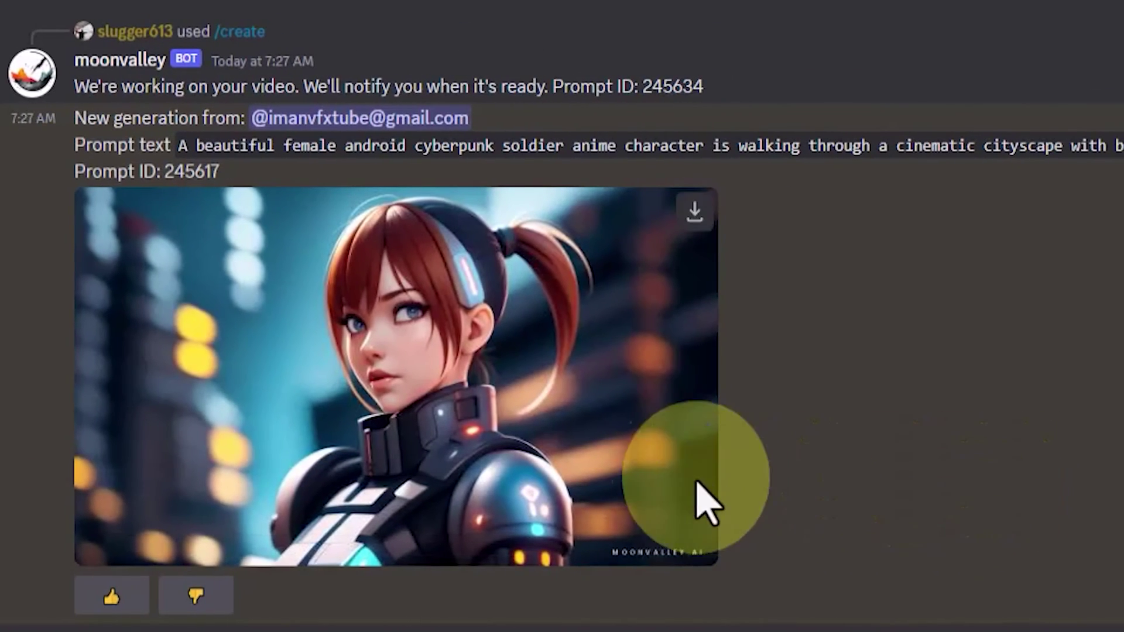
click(528, 263)
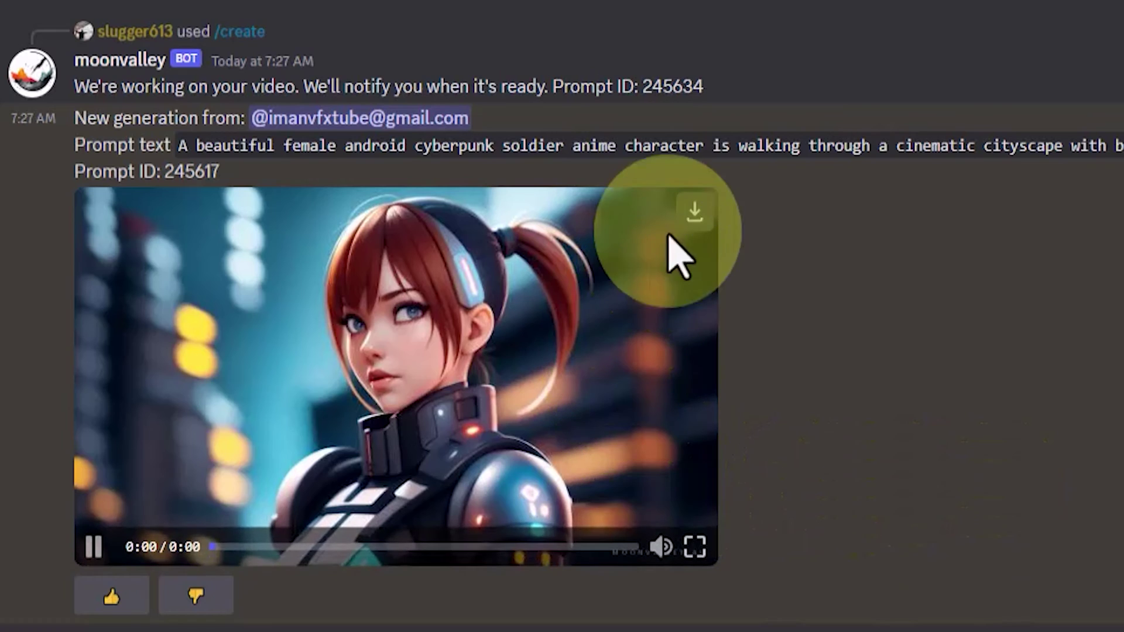
click(695, 206)
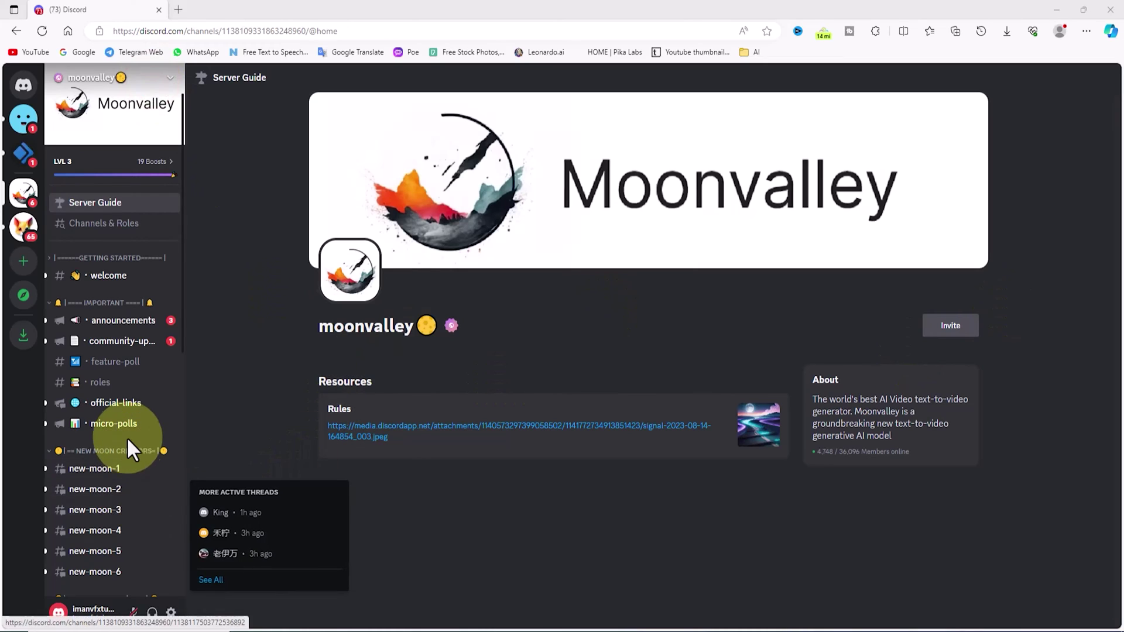
- In new-moon-2, submit a blue fairy /create request in Comic book style, Medium duration
scroll(128, 437, down, 3)
click(127, 343)
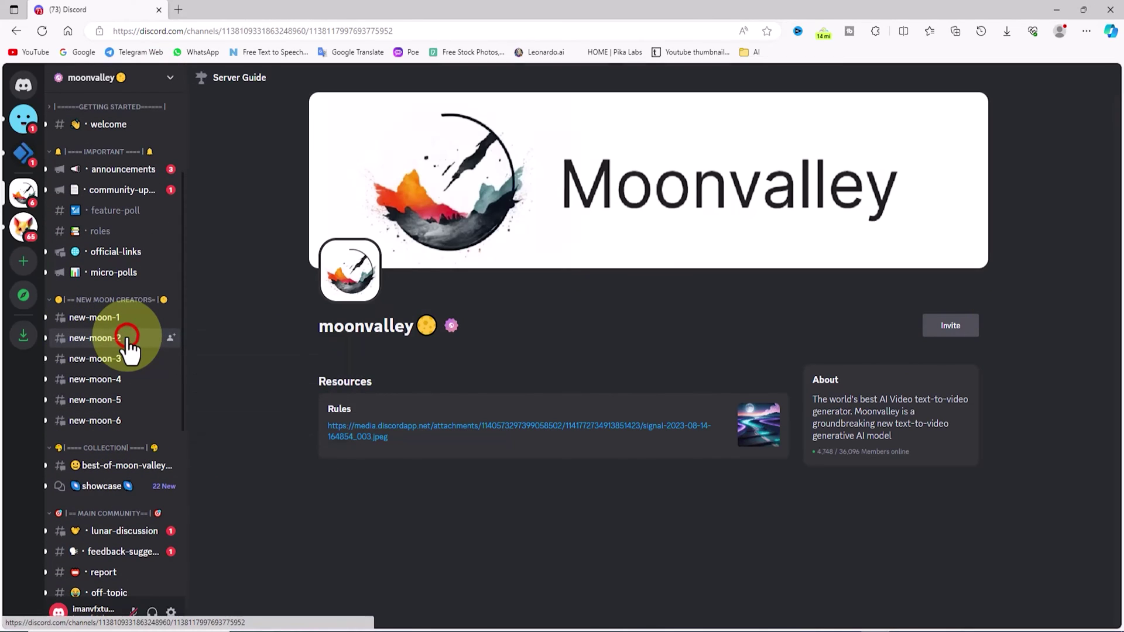
drag(1115, 200, 1116, 612)
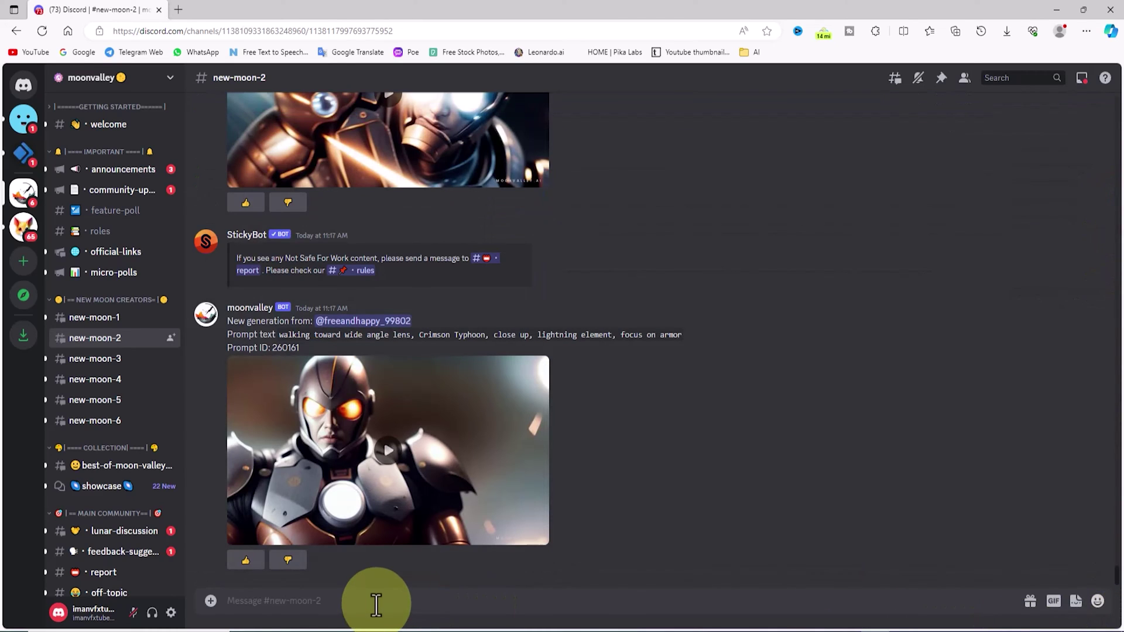
text(/)
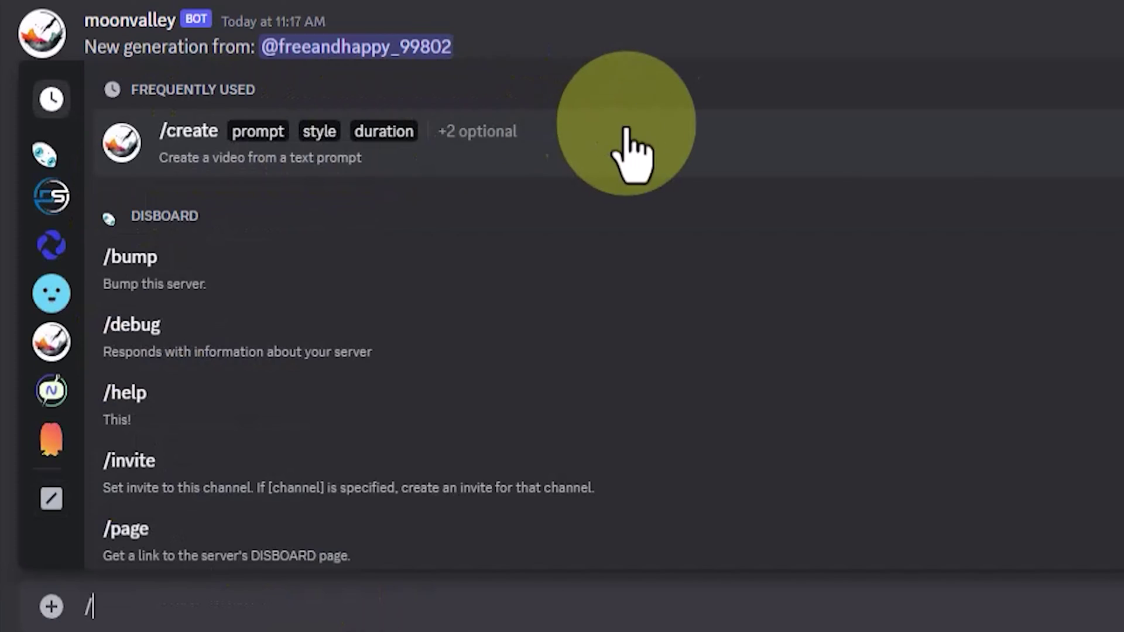
click(651, 123)
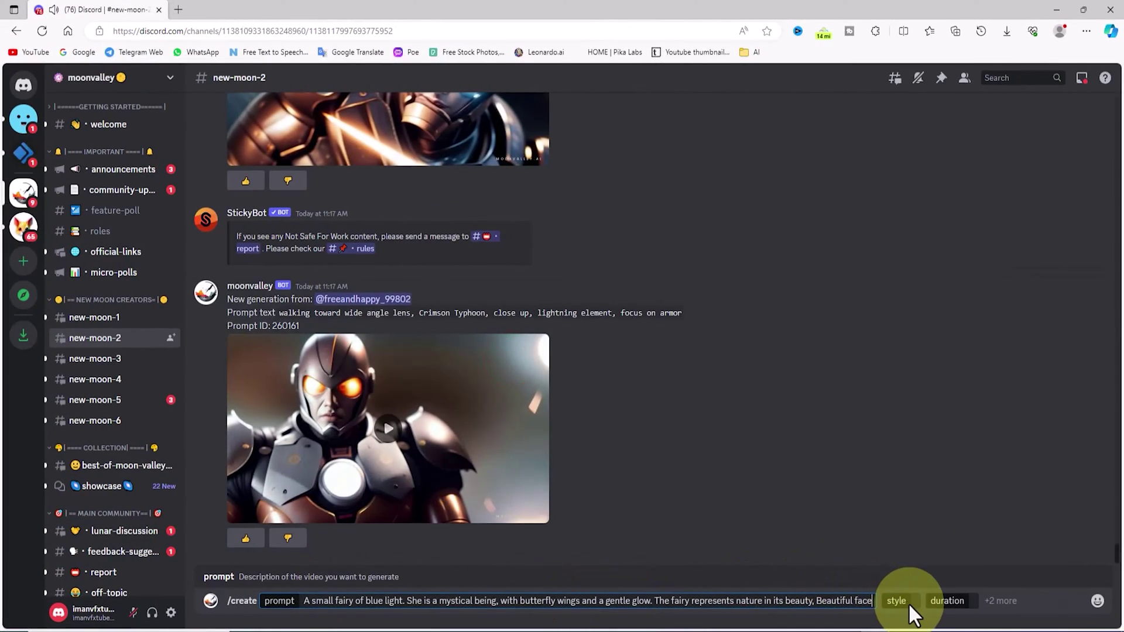
click(914, 601)
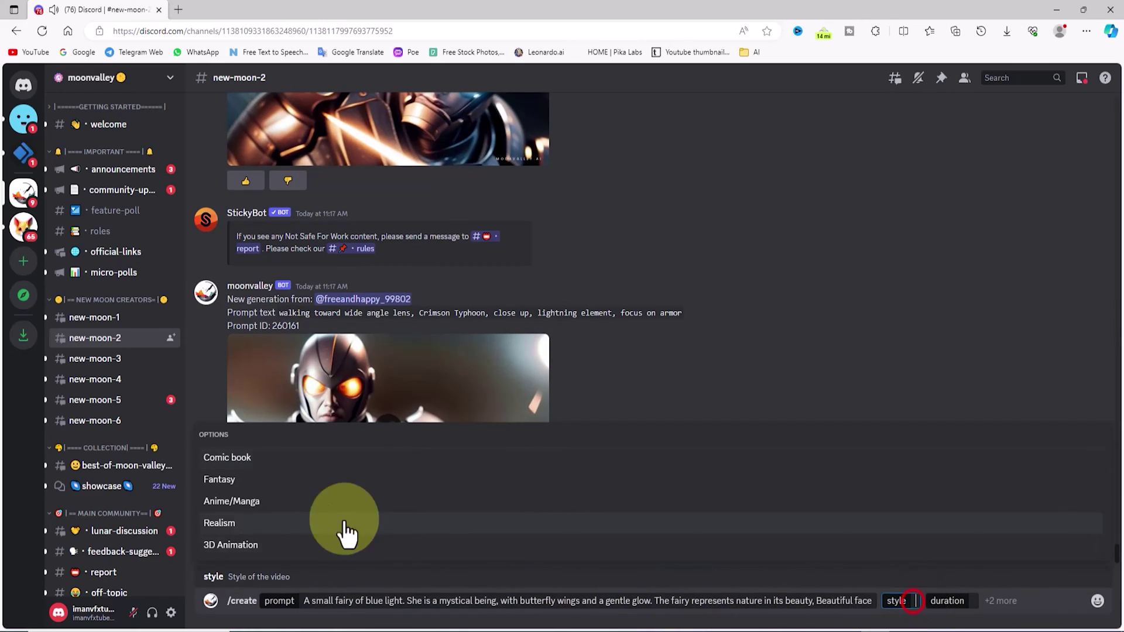
click(182, 224)
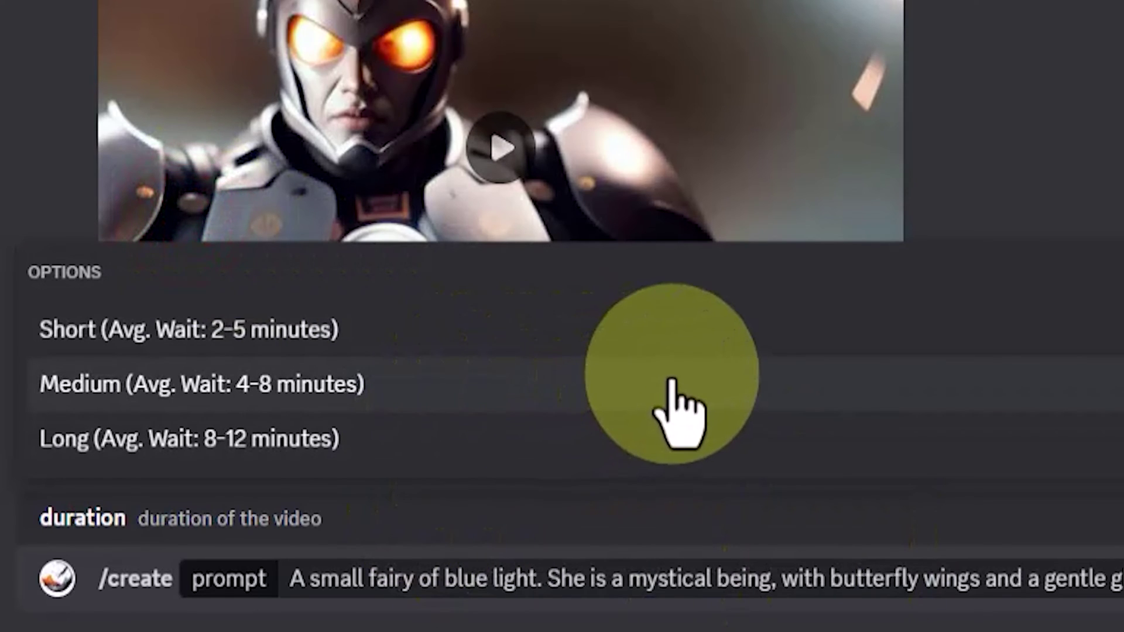
click(675, 373)
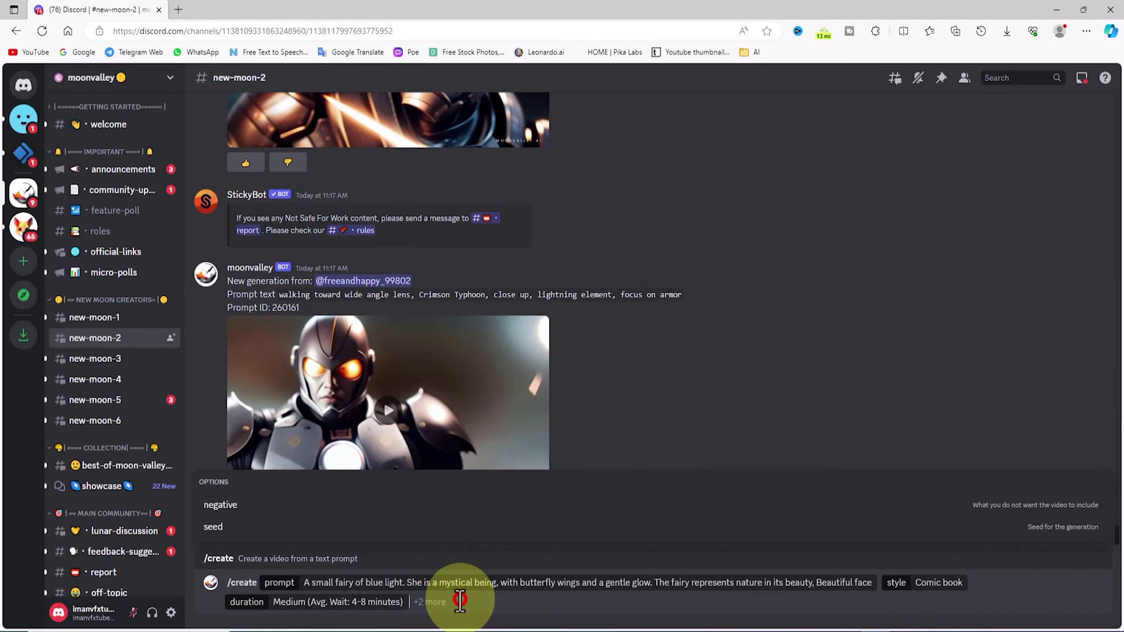
key(Return)
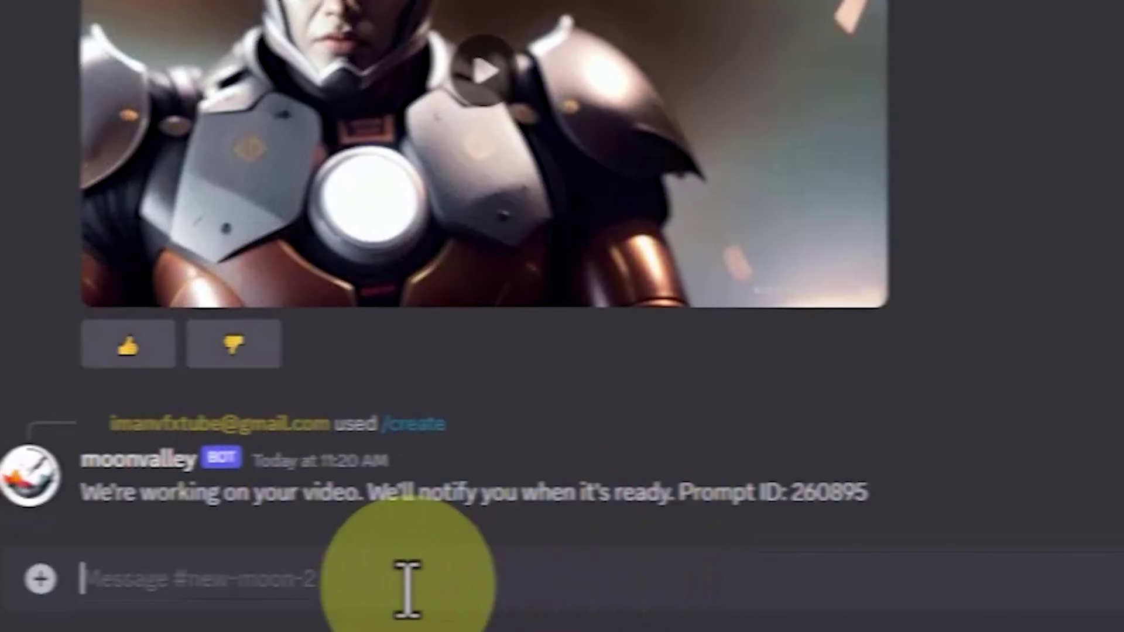
- Start another /create command with the blue fairy prompt pasted in
text(/)
key(Tab)
text(A small fairy of blue light. She is a mystical being, with butterfly wings and a gentle glow. The fairy represents nature in its beauty, Beautiful face)
- Submit two more blue fairy requests in different styles such as Realism
click(896, 600)
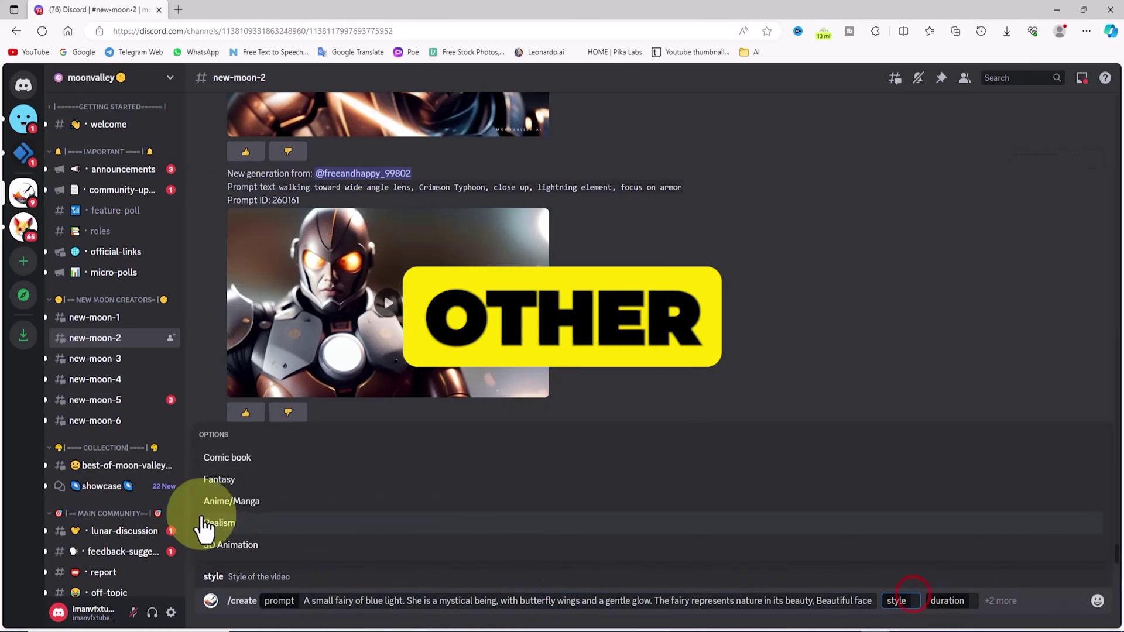
click(354, 523)
key(Return)
text(/create)
key(Return)
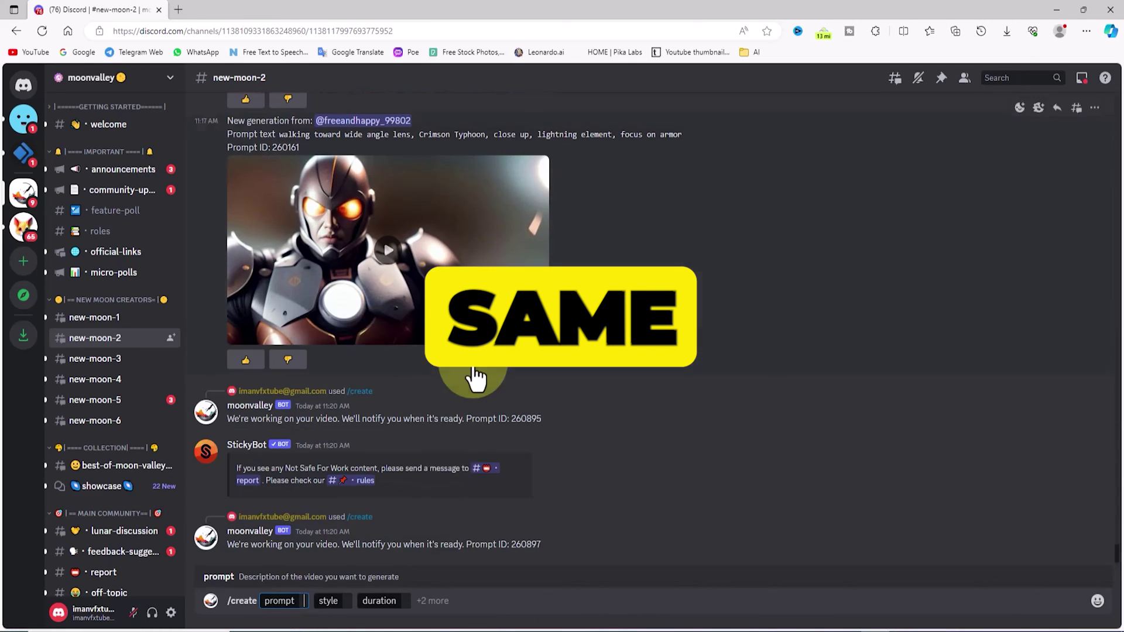
click(896, 601)
click(281, 520)
key(Return)
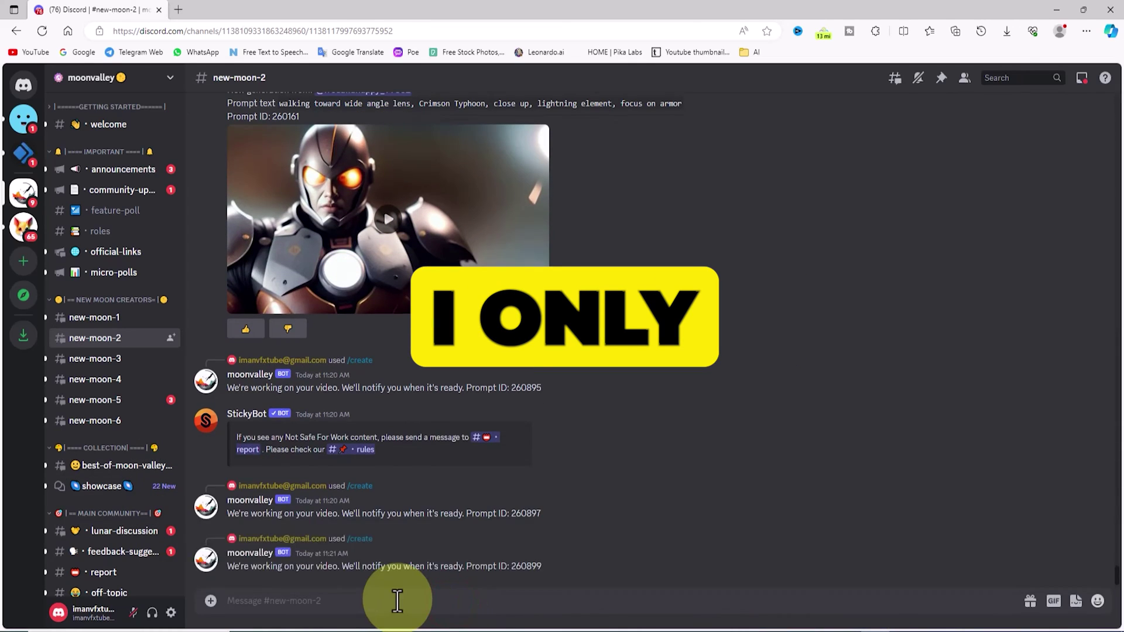
- Send two further blue fairy /create requests, each with Medium duration
text(/create)
key(Return)
click(899, 603)
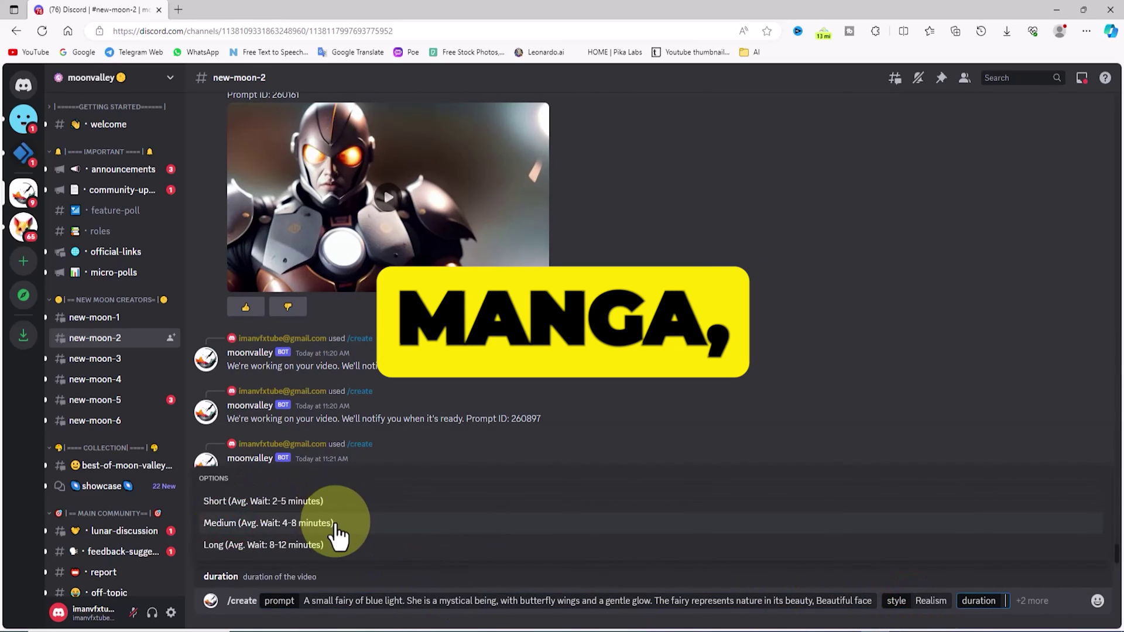
click(337, 522)
key(Return)
text(/create)
key(Return)
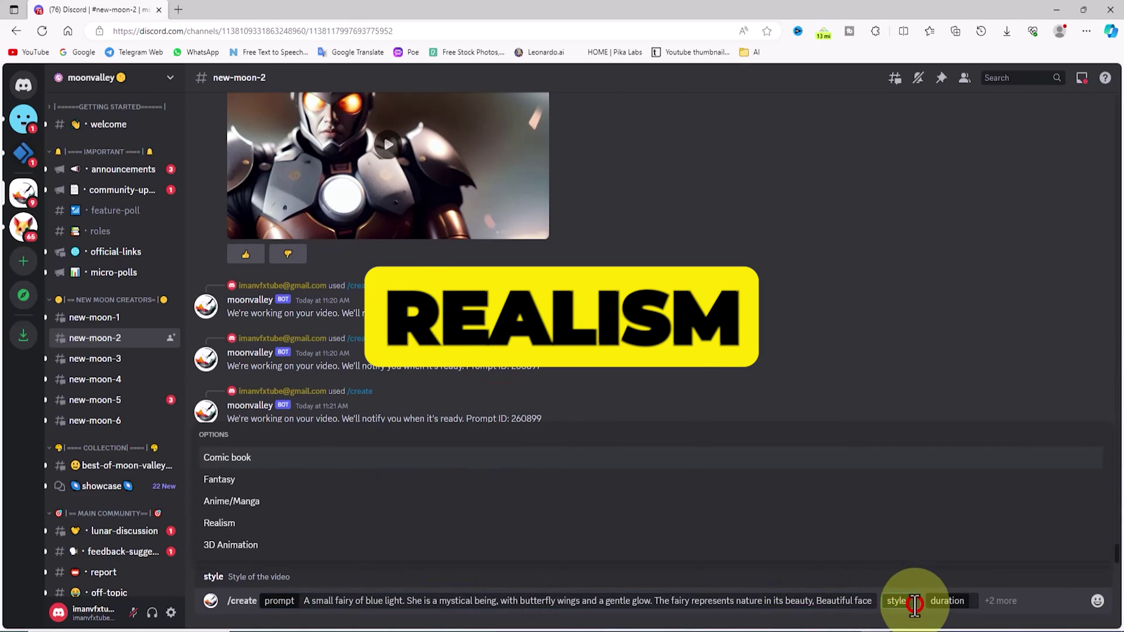
click(457, 523)
key(Return)
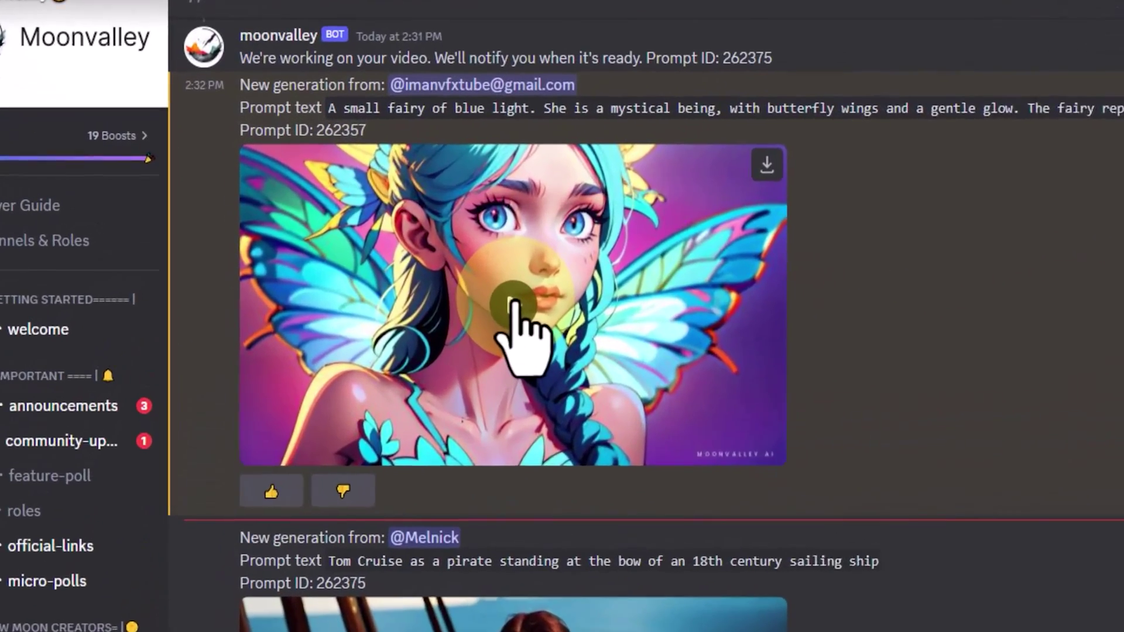
- Play the comic-style fairy video and the other finished fairy videos in new-moon-2
click(388, 261)
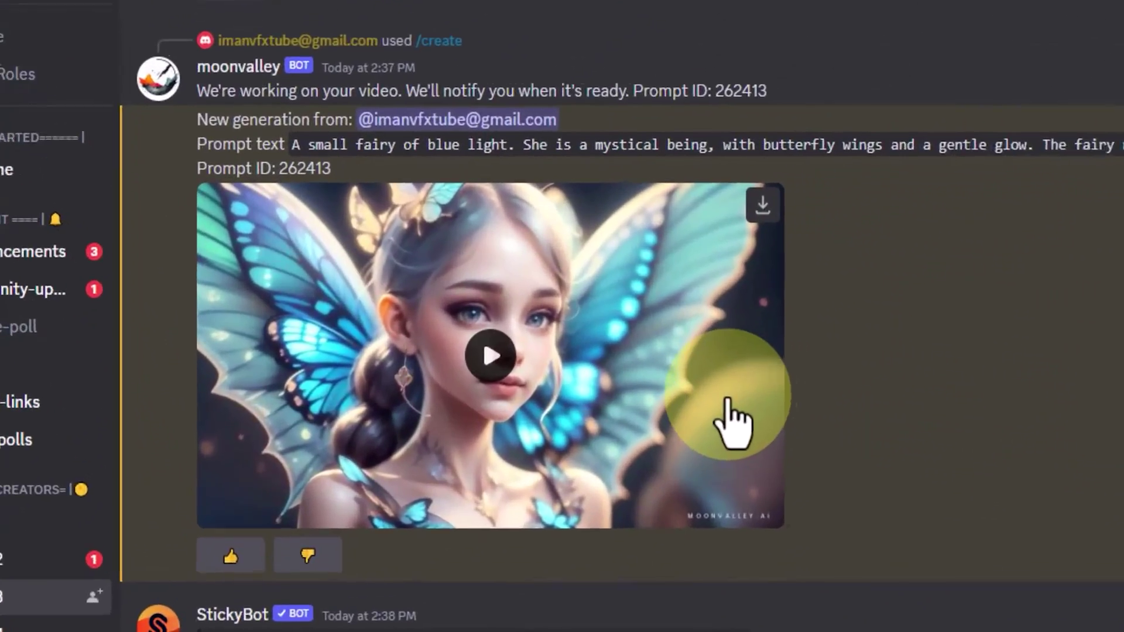
click(518, 399)
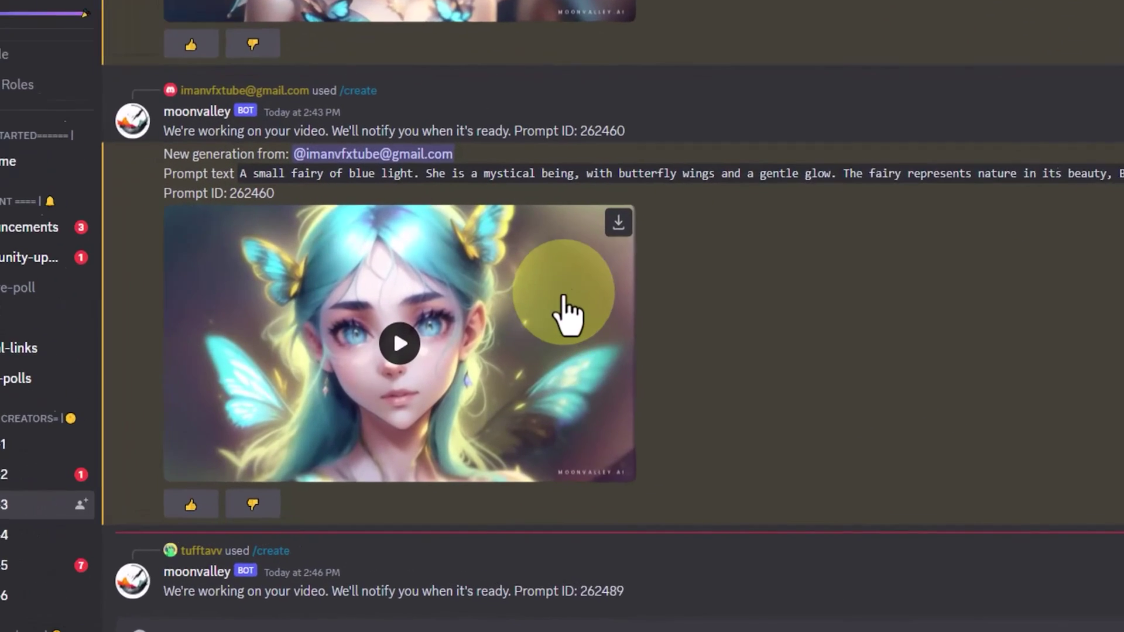
click(495, 369)
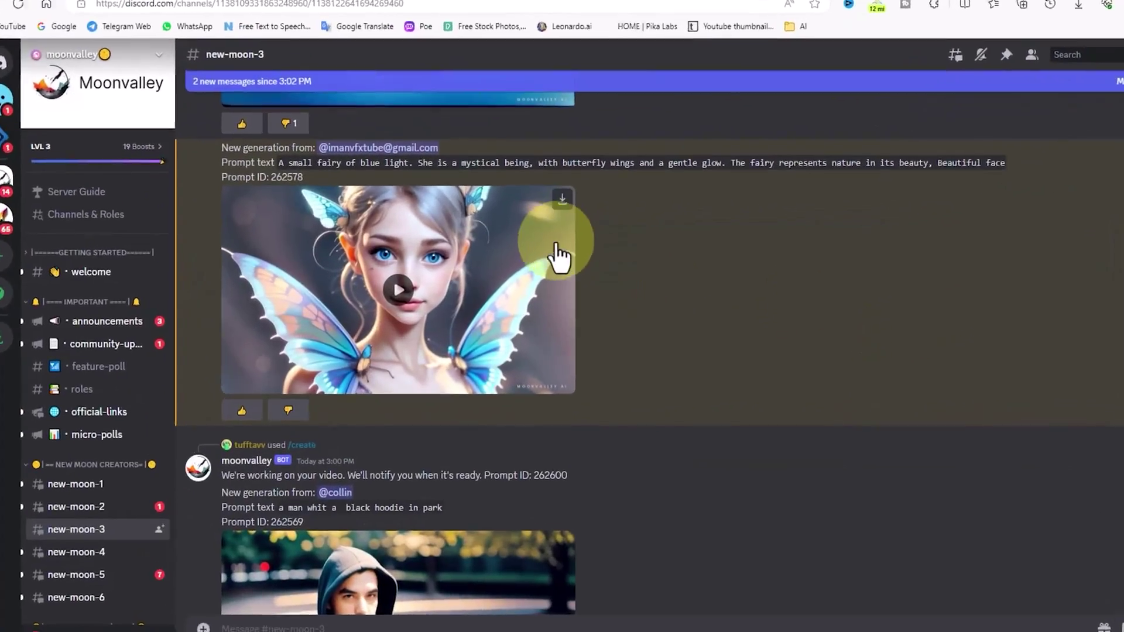
- Play the fairy videos in new-moon-3, ending with Prompt ID 262636's pale-winged fairy
click(503, 240)
click(678, 186)
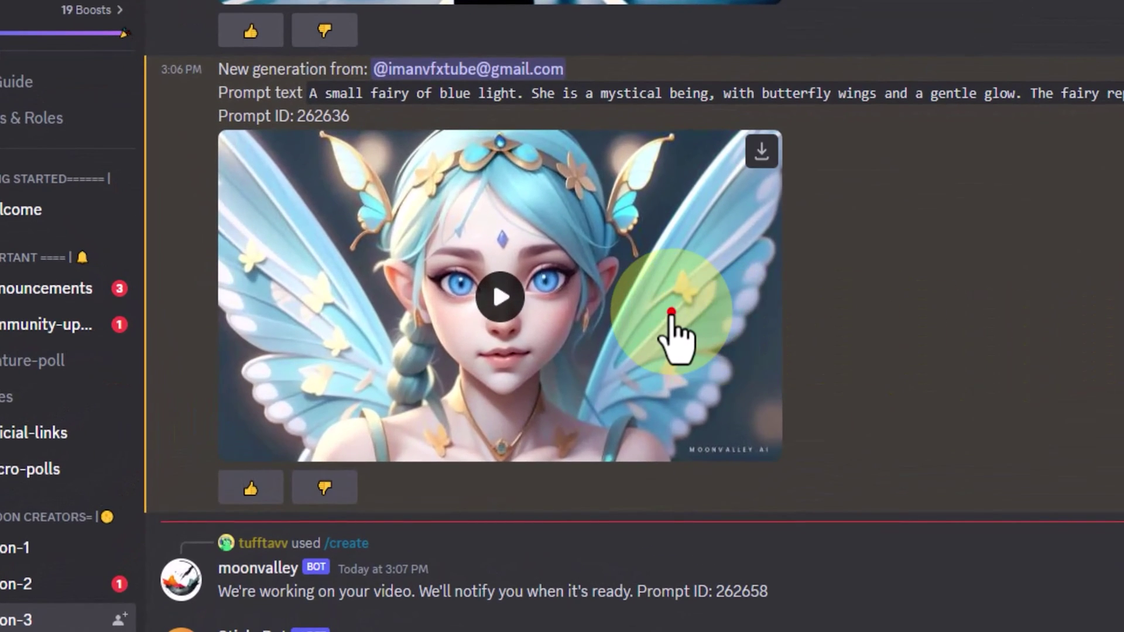
click(672, 312)
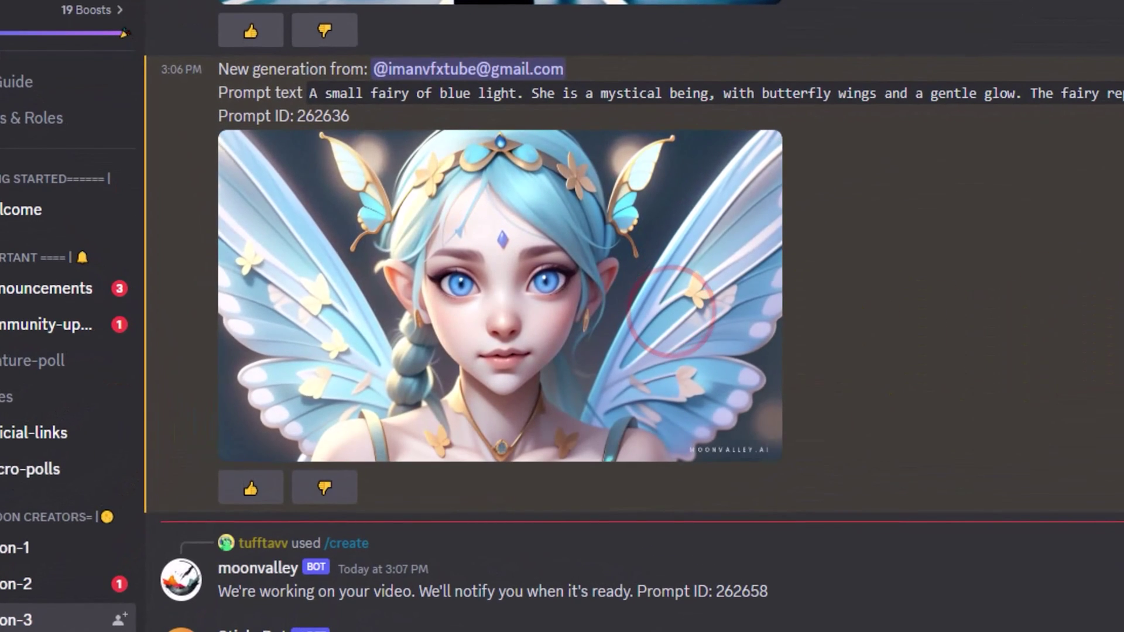